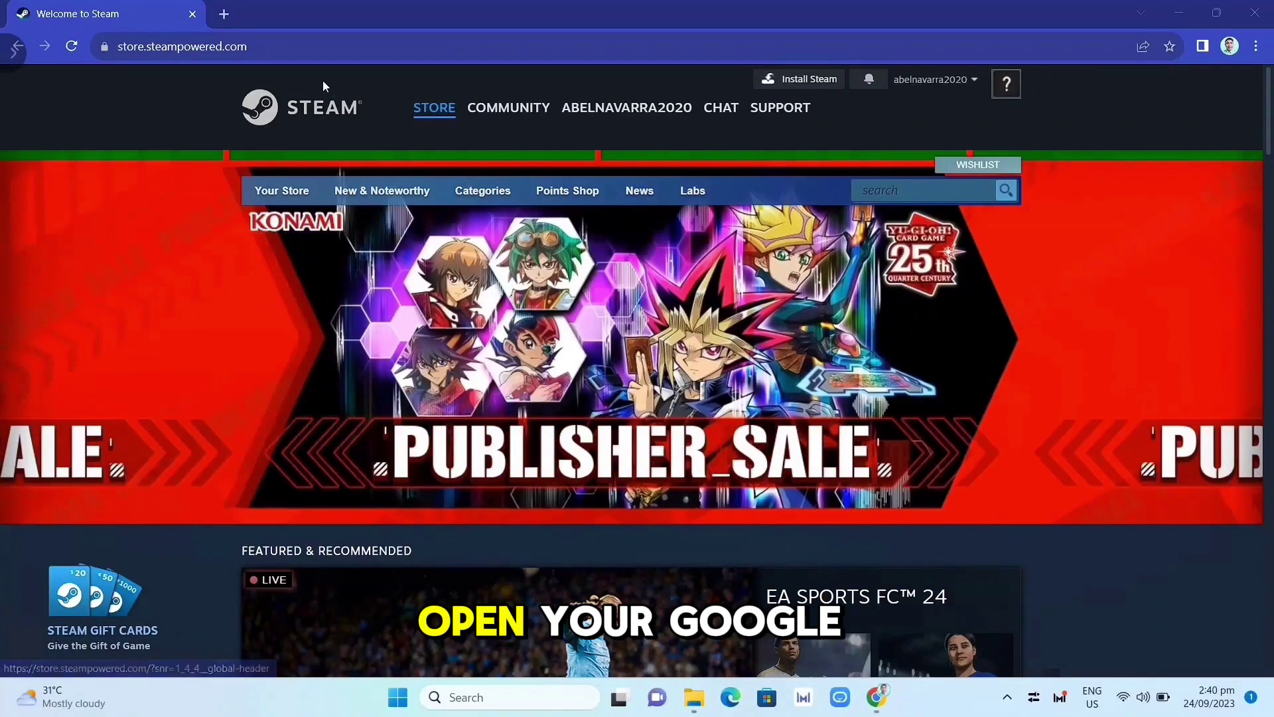
Step: Go from the Steam store to Steam's about page with the Install Steam option
left_click(230, 47)
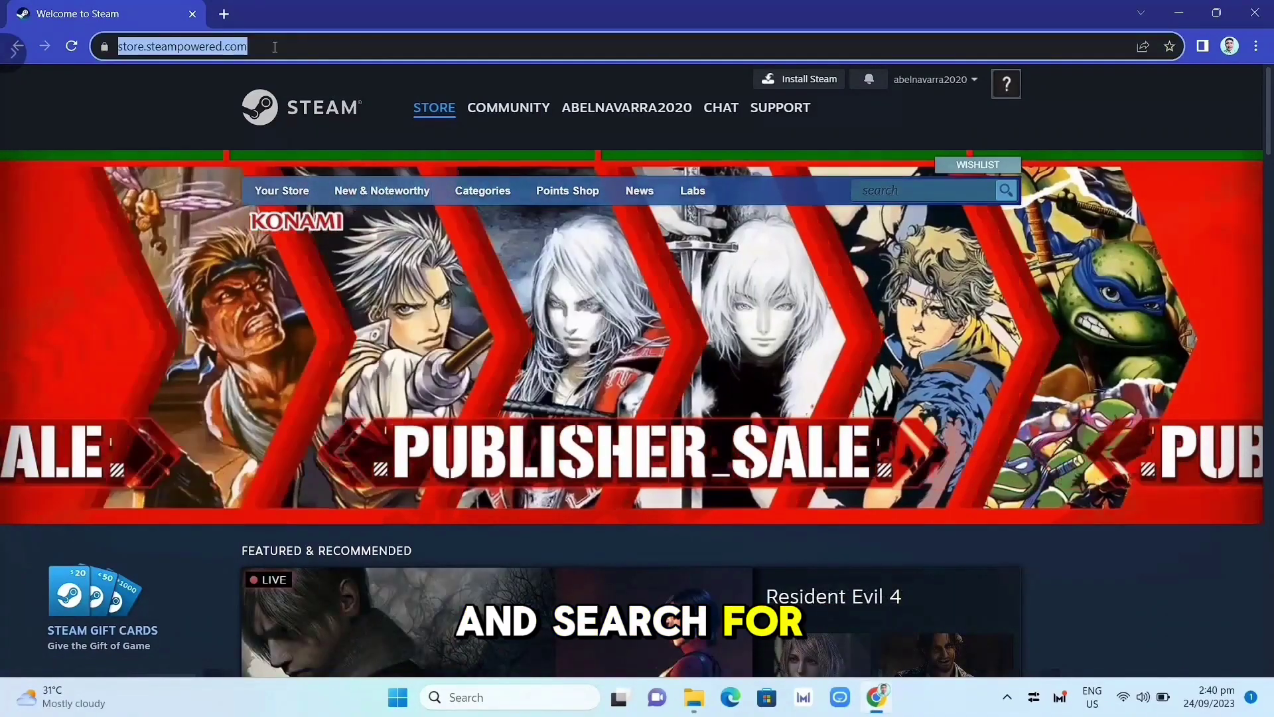
mouse_move(626, 108)
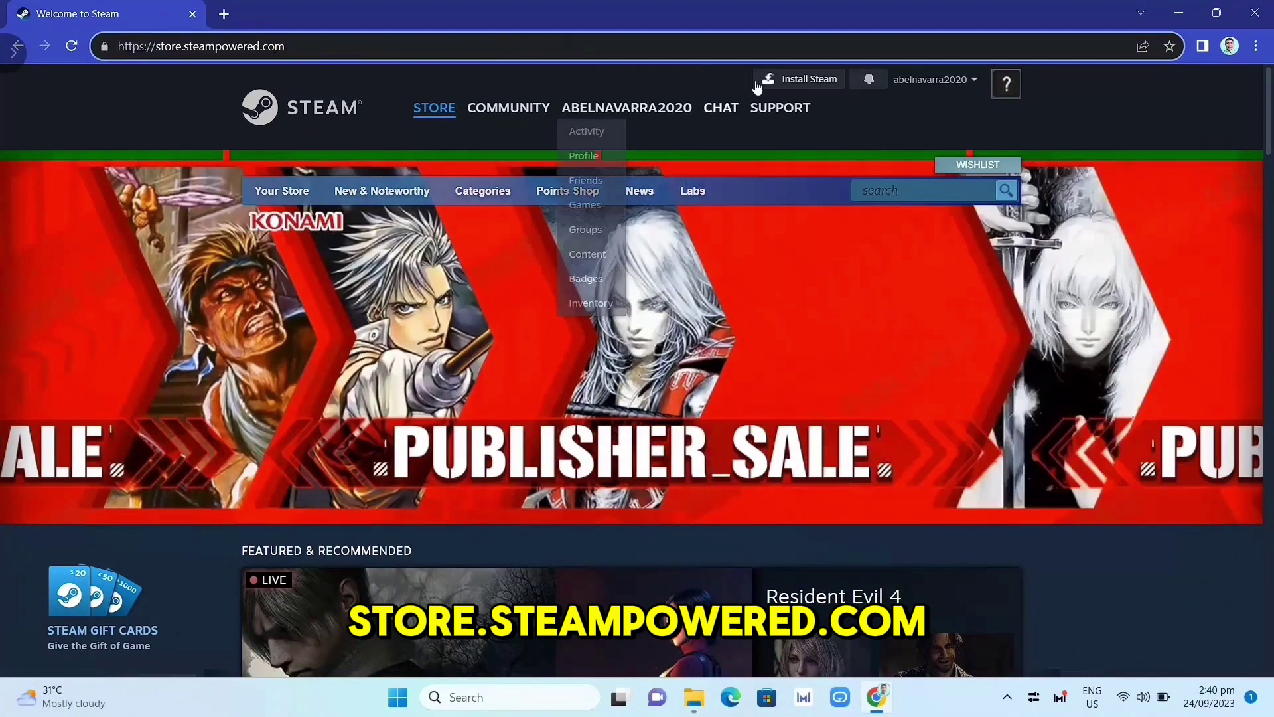
left_click(809, 79)
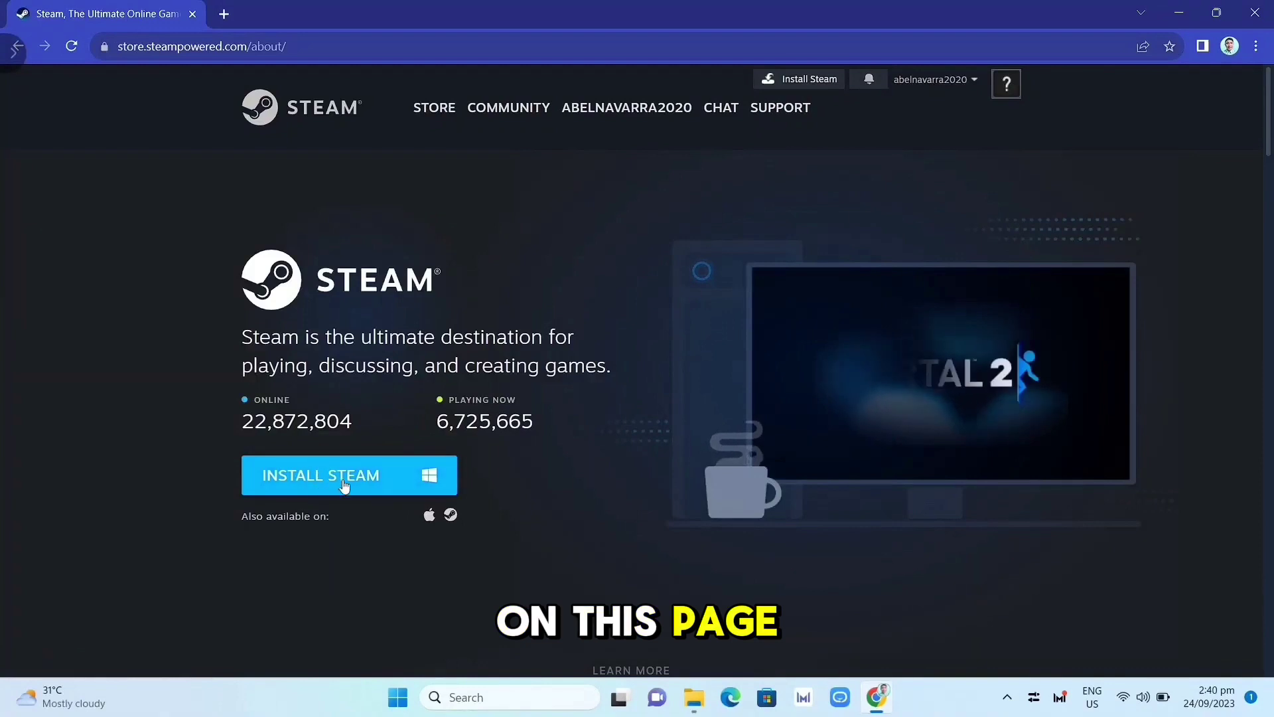
Step: Download SteamSetup.exe and run it to install the Steam client
left_click(363, 478)
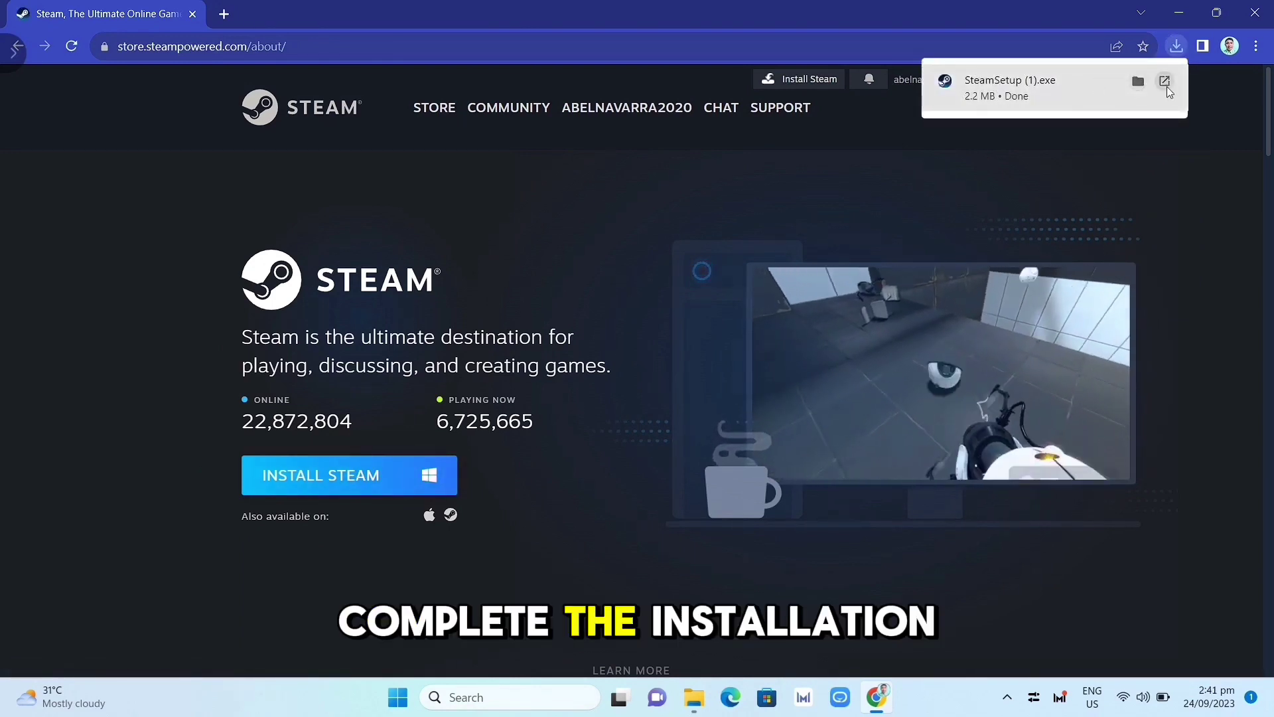
left_click(1165, 81)
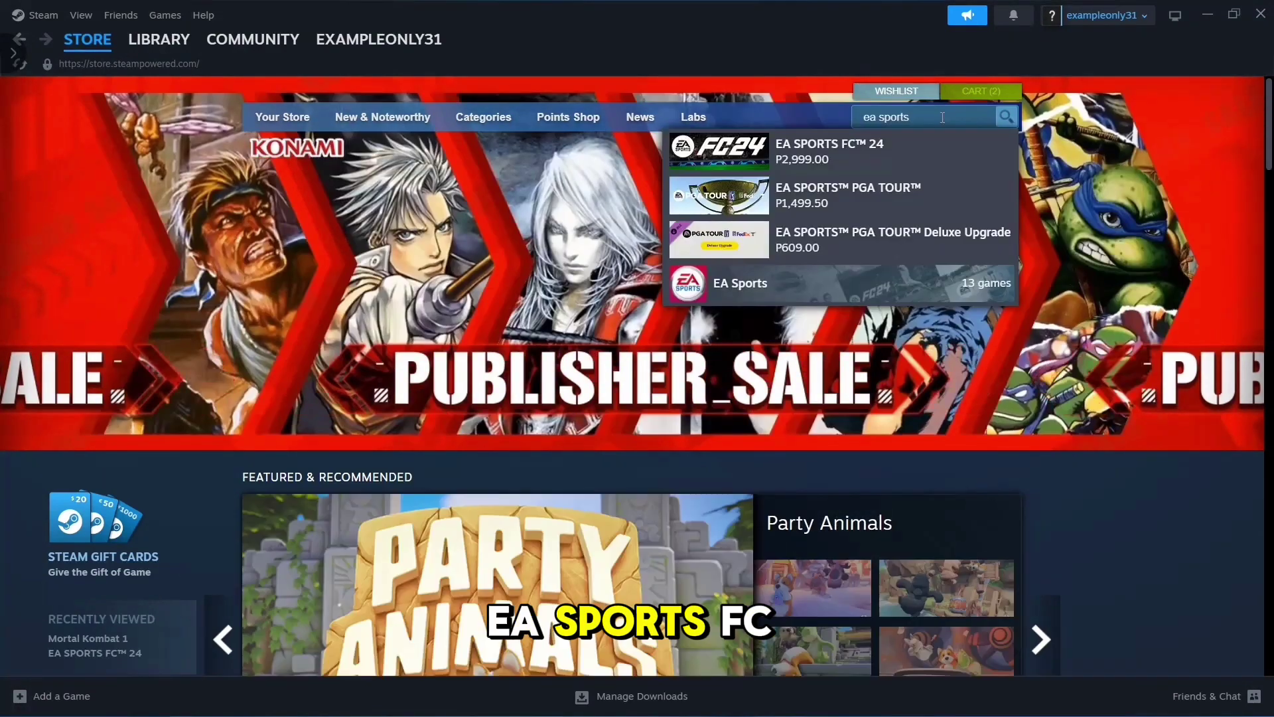
Step: Open the EA SPORTS FC™ 24 store page from the 'ea sports' search suggestions
left_click(939, 143)
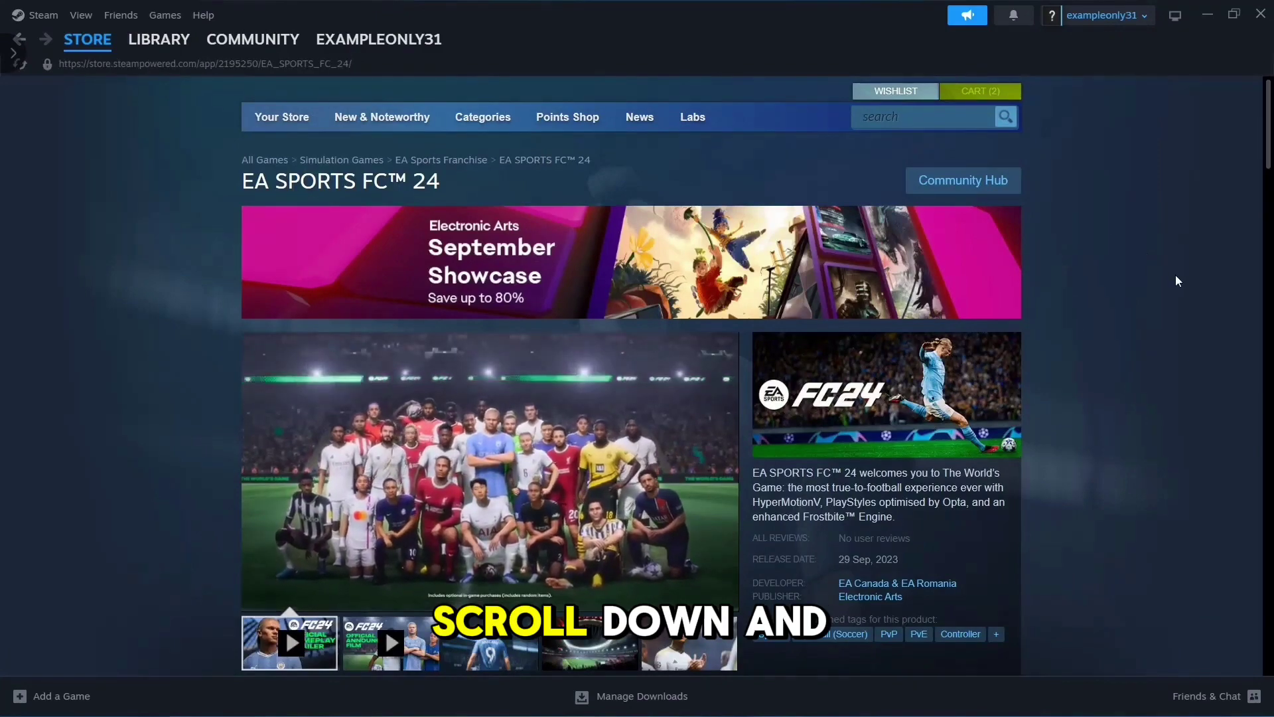
scroll(1175, 275, "down", 3)
scroll(1176, 276, "down", 5)
scroll(1173, 277, "down", 5)
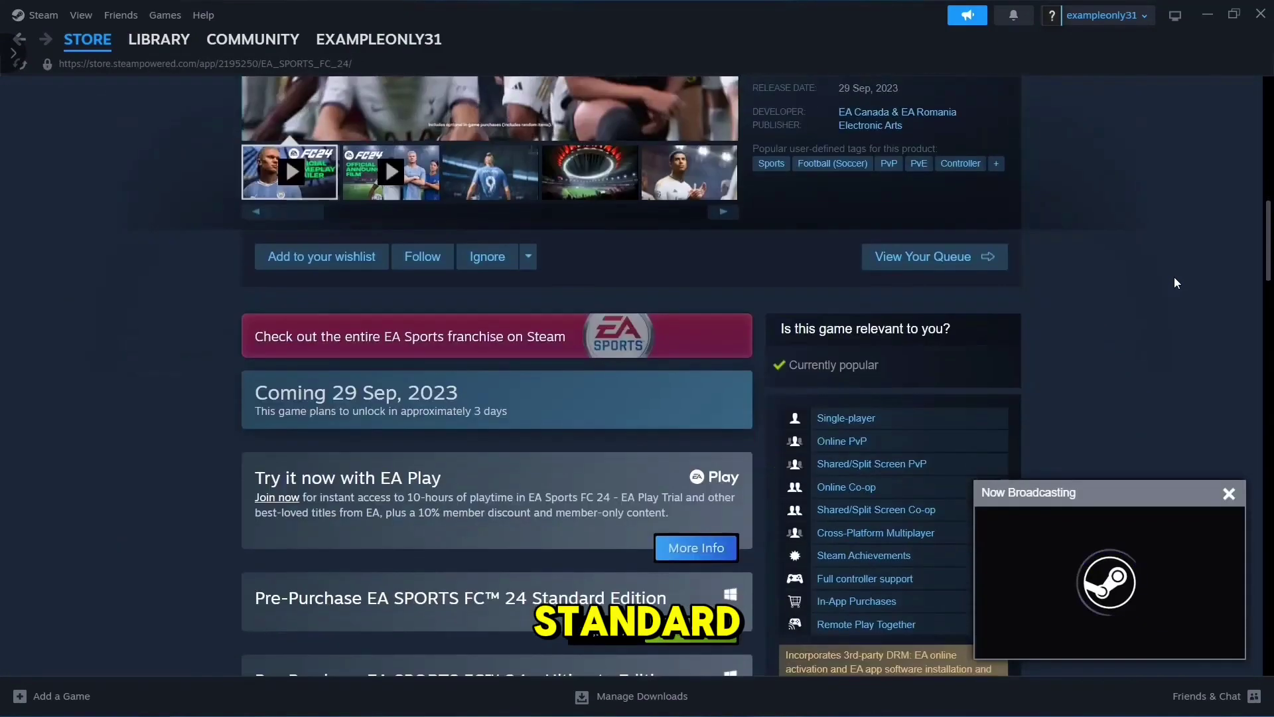
scroll(1173, 276, "down", 3)
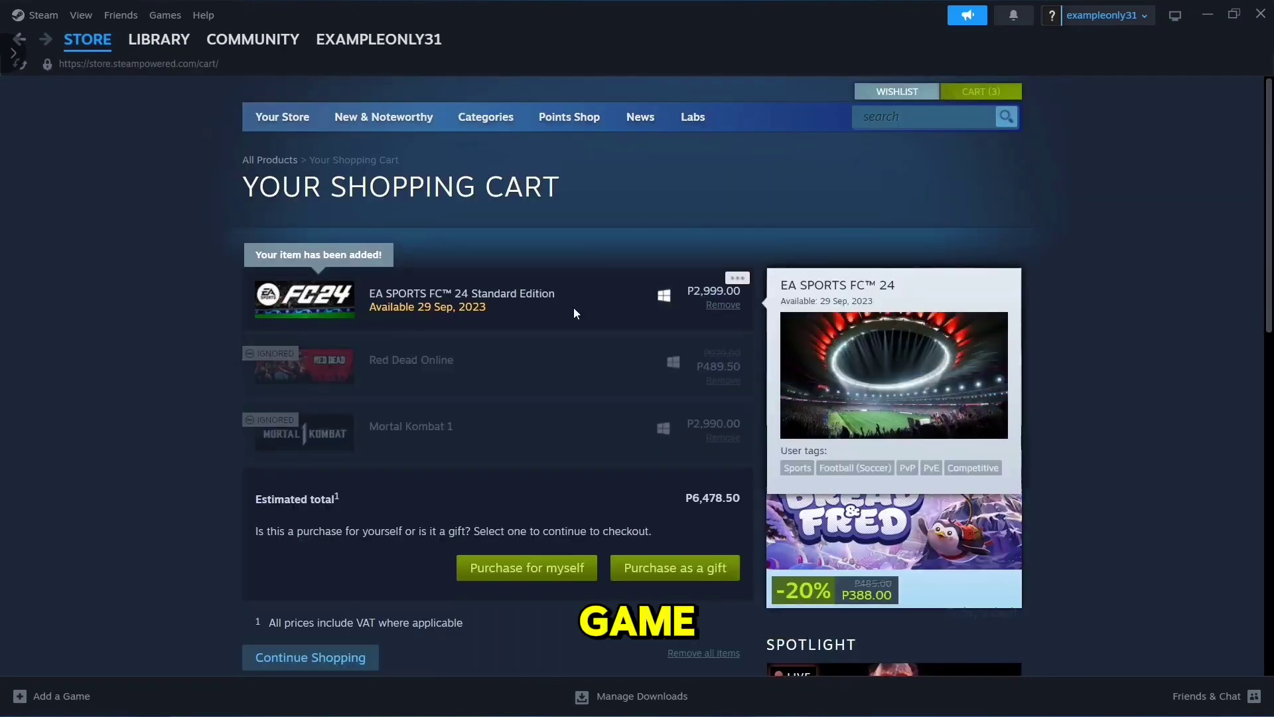
scroll(555, 353, "down", 1)
Step: Check out the EA SPORTS FC™ 24 Standard Edition cart as a purchase for myself
left_click(575, 485)
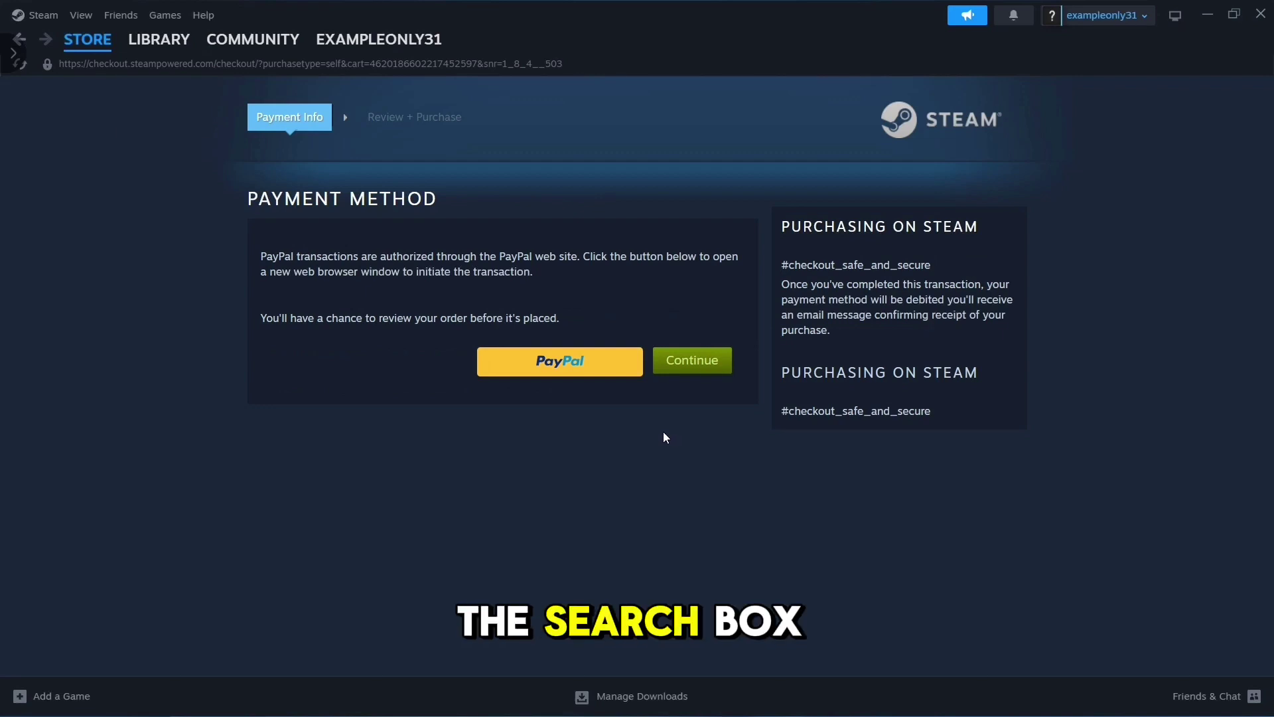
Step: Go to the Steam Library, which shows 0 games
left_click(159, 39)
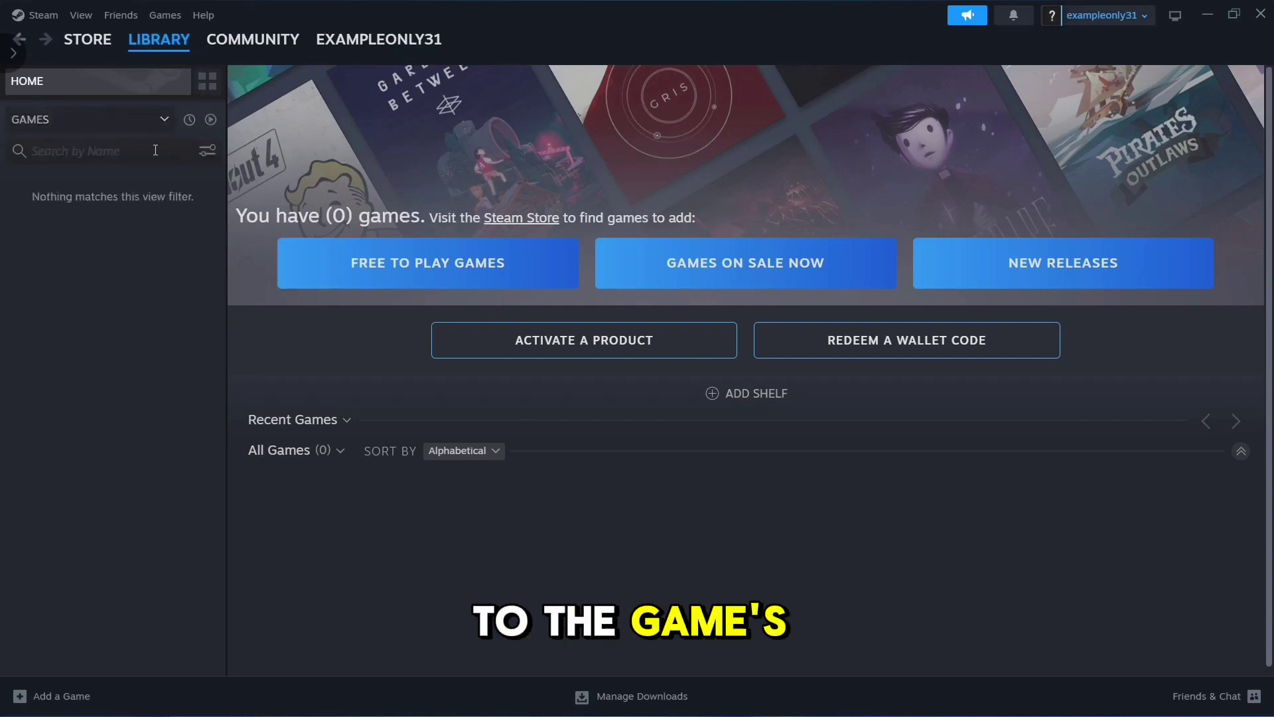
left_click(57, 120)
left_click(74, 268)
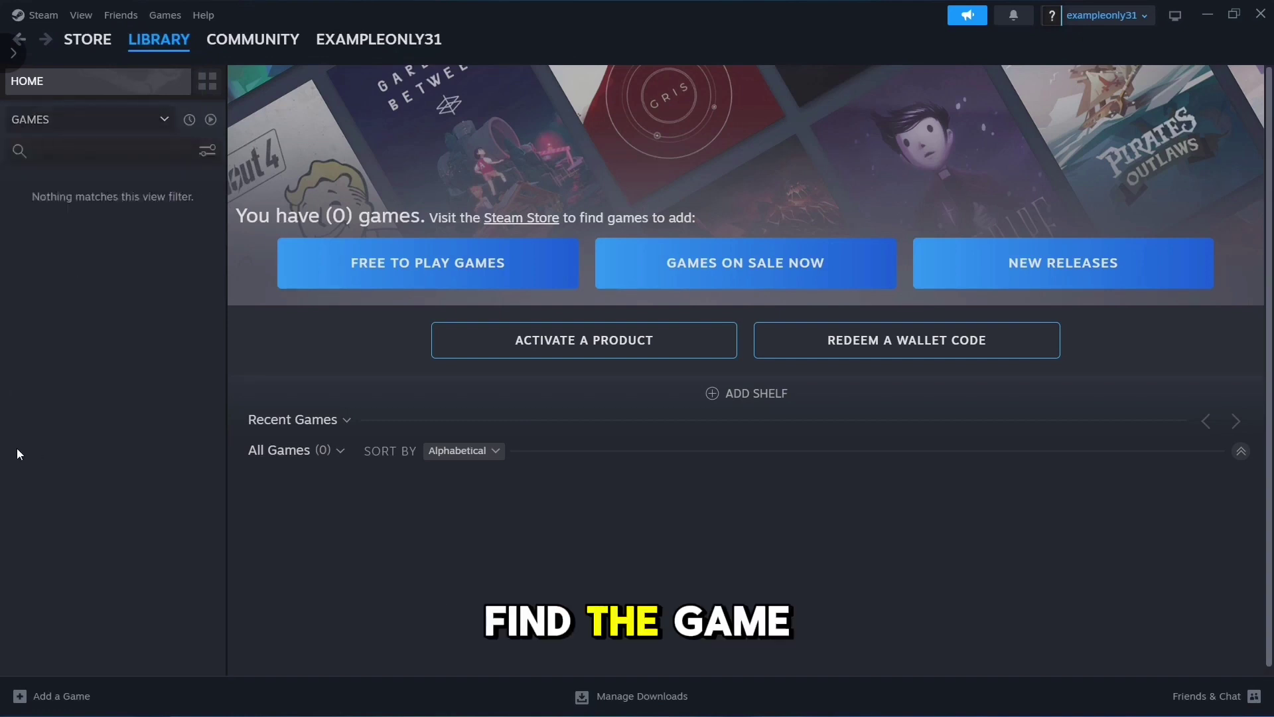